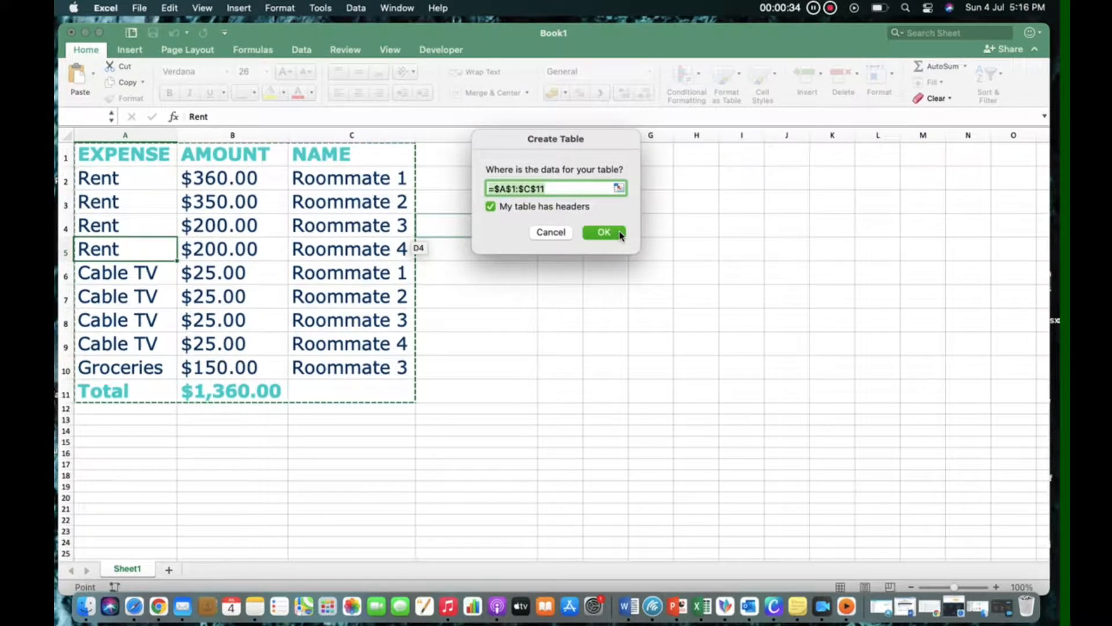
Create a table with headers from the expense data in A1:C11
{"action": "left_click", "coordinate": [618, 235]}
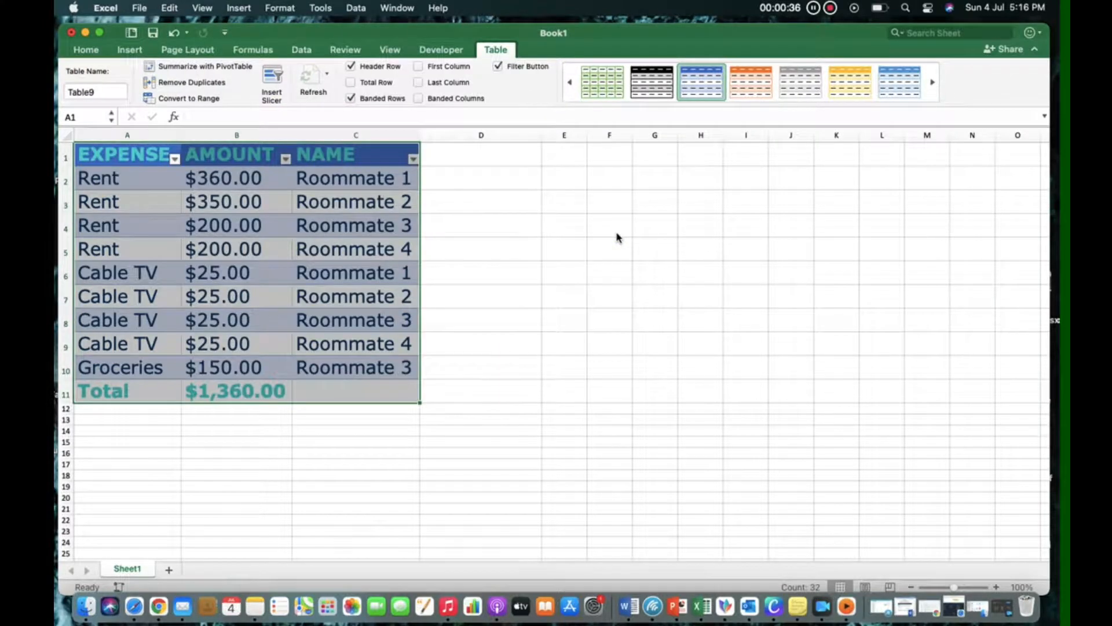
{"action": "left_click", "coordinate": [514, 248]}
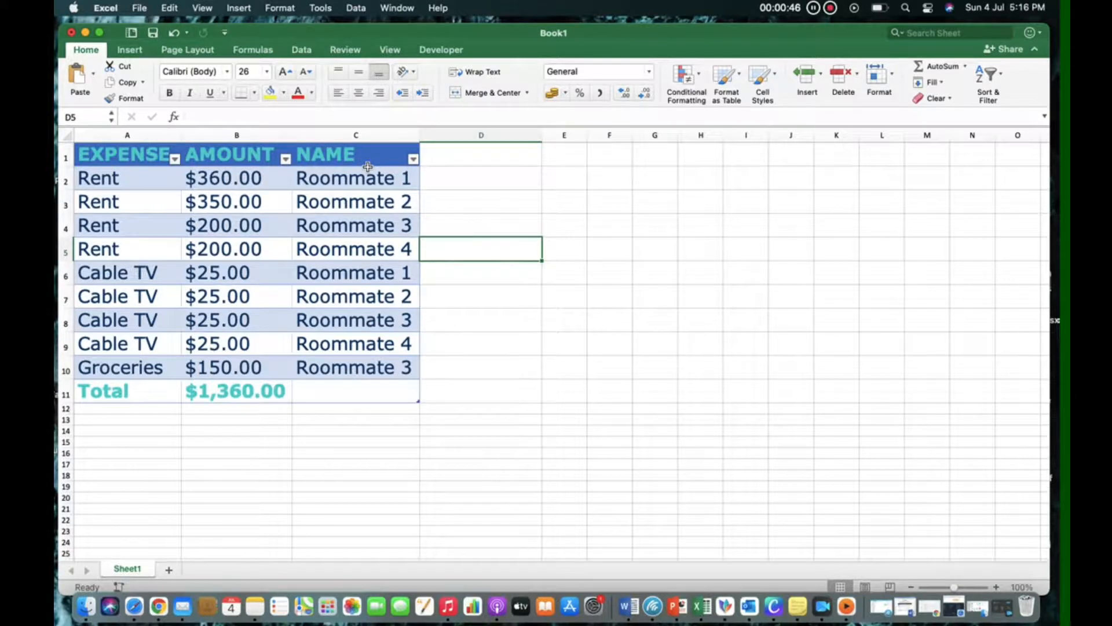
{"action": "left_click_drag", "start_coordinate": [107, 157], "coordinate": [285, 160]}
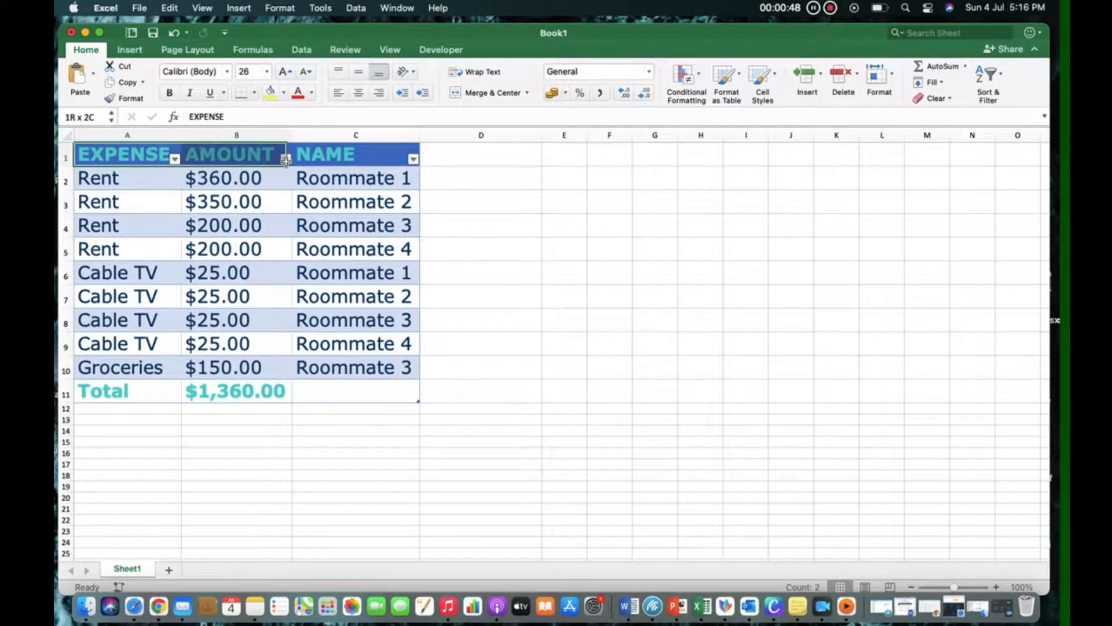
{"action": "left_click", "coordinate": [356, 250]}
{"action": "left_click", "coordinate": [149, 225]}
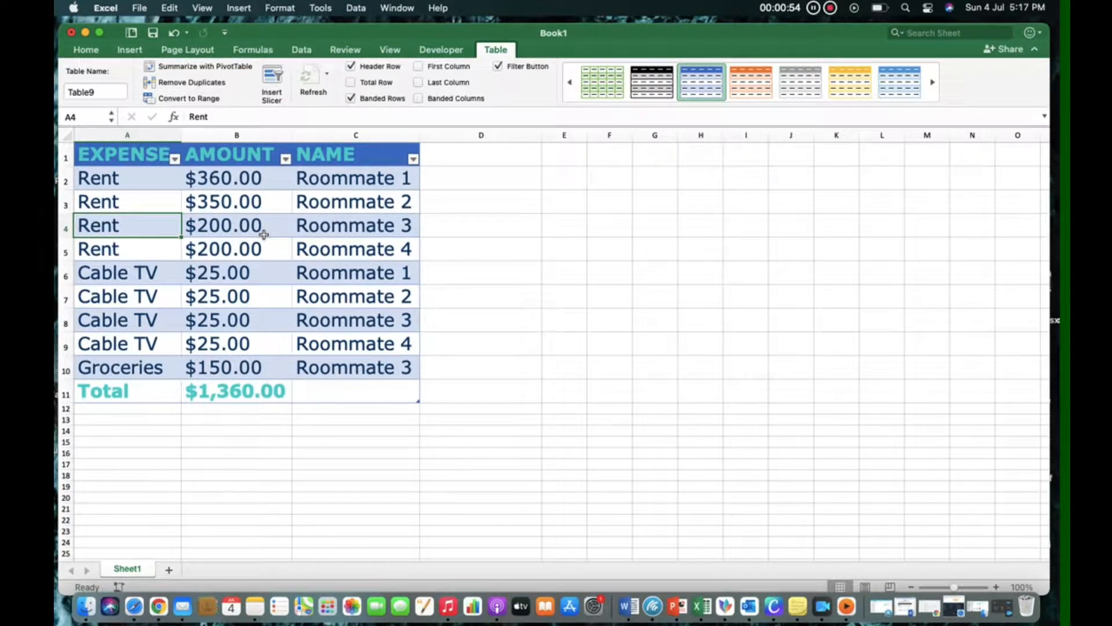
{"action": "left_click", "coordinate": [329, 231]}
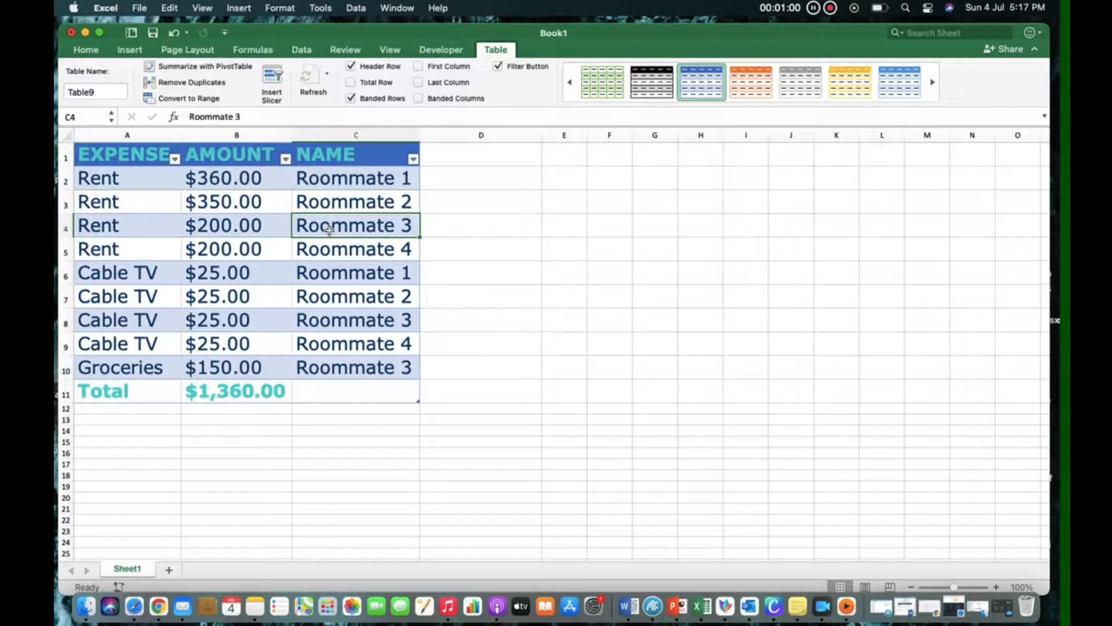
{"action": "left_click", "coordinate": [671, 251]}
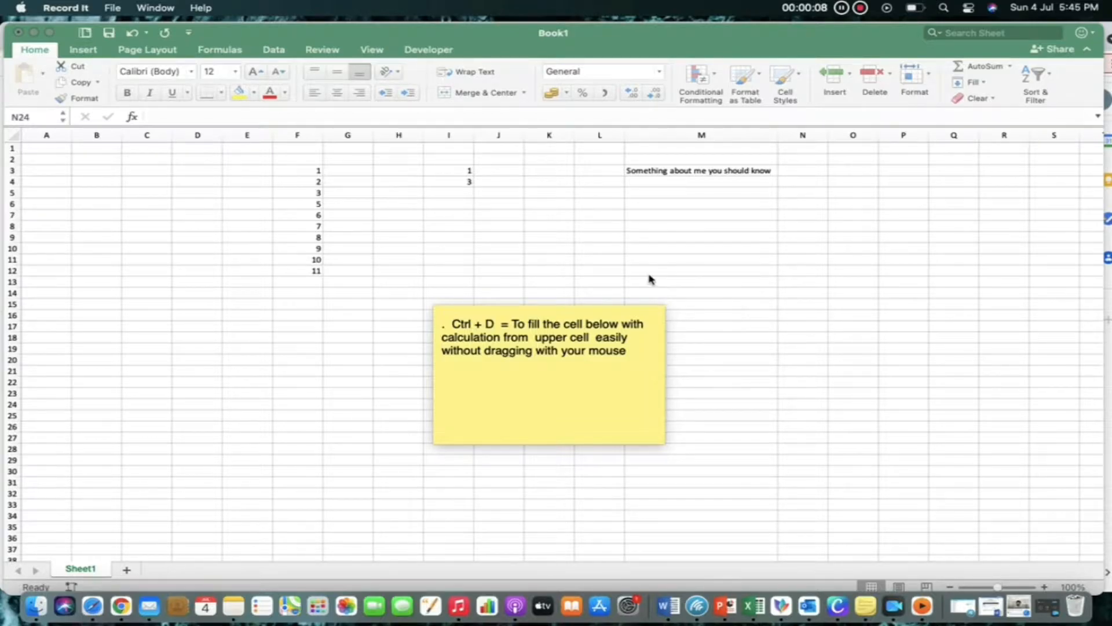
Fill cell I5 with the running-total calculation from the cell above it
{"action": "left_click", "coordinate": [448, 197]}
{"action": "left_click", "coordinate": [447, 193]}
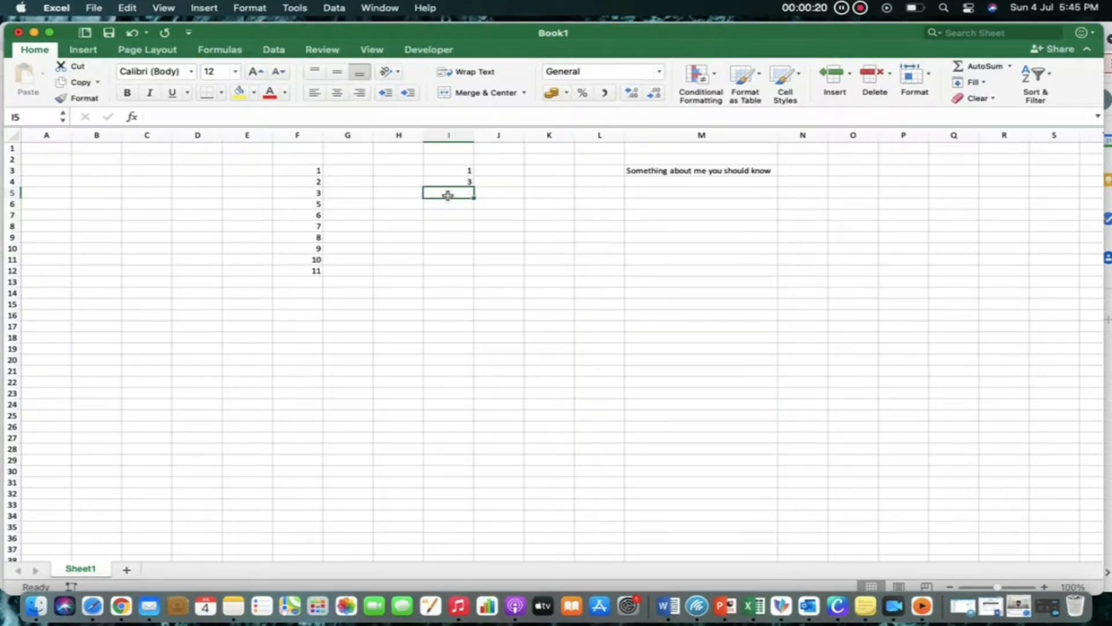
{"action": "key", "text": "super+d"}
{"action": "left_click", "coordinate": [559, 225]}
{"action": "left_click", "coordinate": [443, 195]}
Extend the running total of column F into I6 and I7, using =I5+F6 and =I6+F7
{"action": "left_click", "coordinate": [461, 205]}
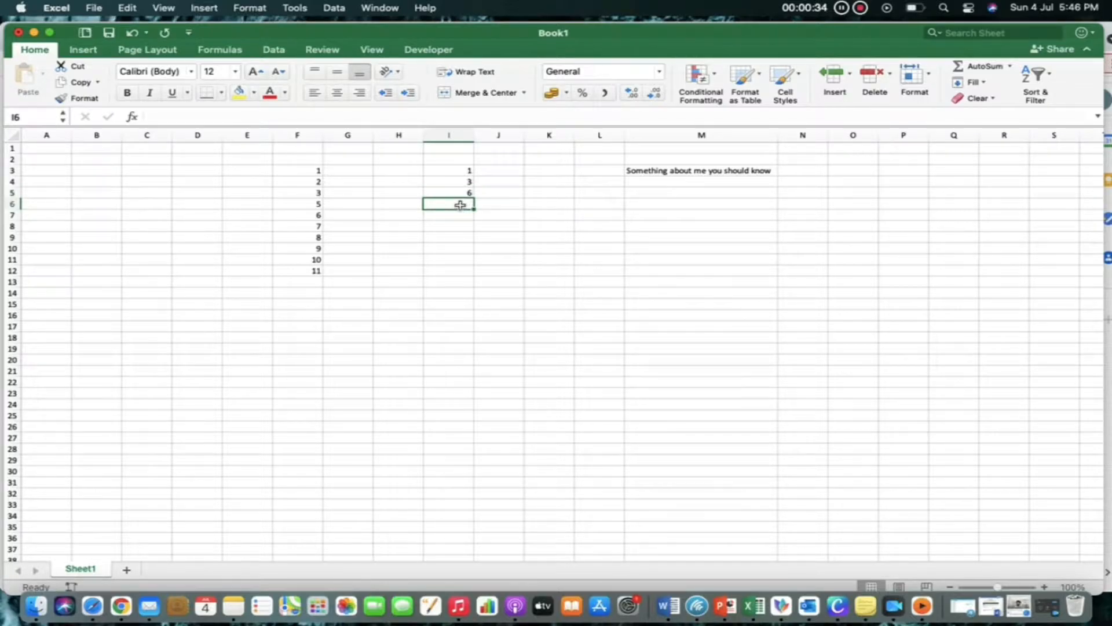
{"action": "type", "text": "=I5+F6"}
{"action": "left_click", "coordinate": [499, 236]}
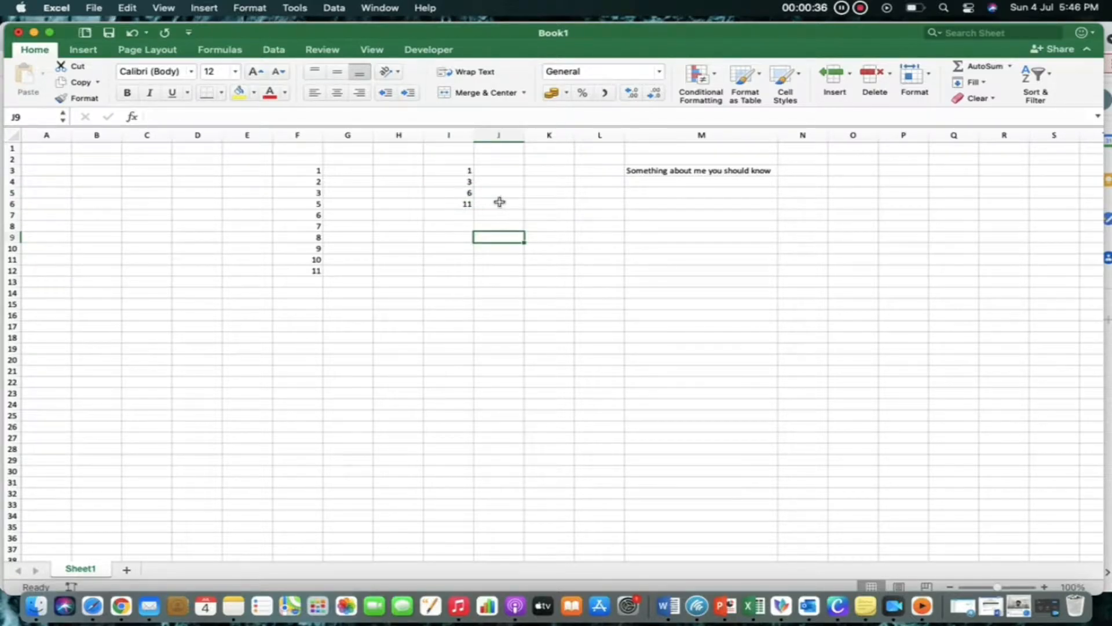
{"action": "left_click", "coordinate": [457, 216]}
{"action": "type", "text": "=I6+F7"}
{"action": "key", "text": "Return"}
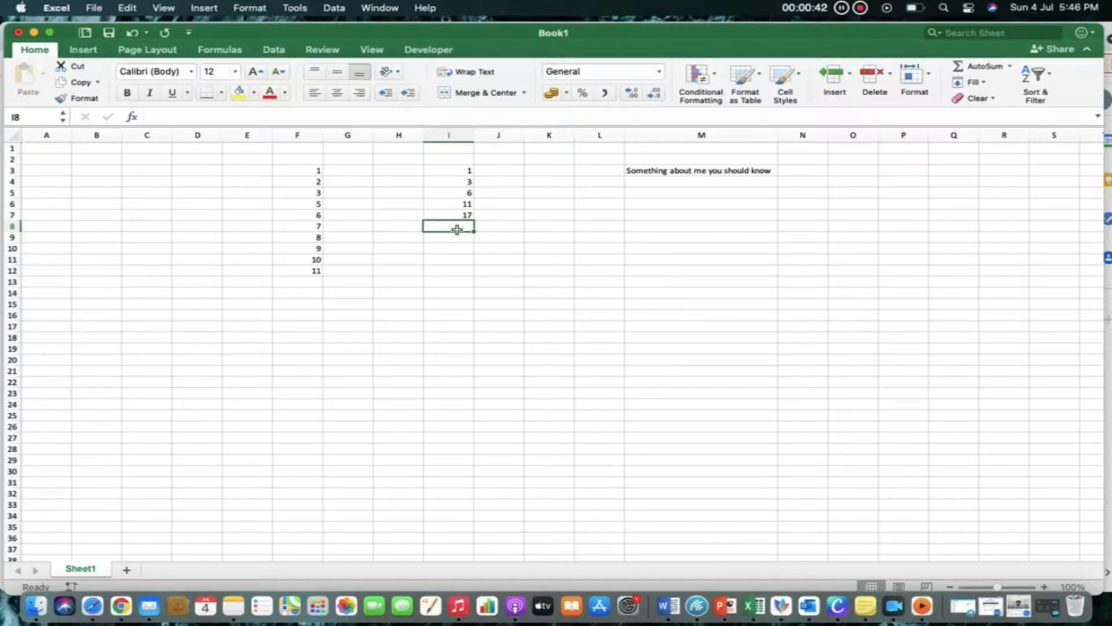
Fill cell M4 with the text from the cell above, M3
{"action": "left_click", "coordinate": [705, 181]}
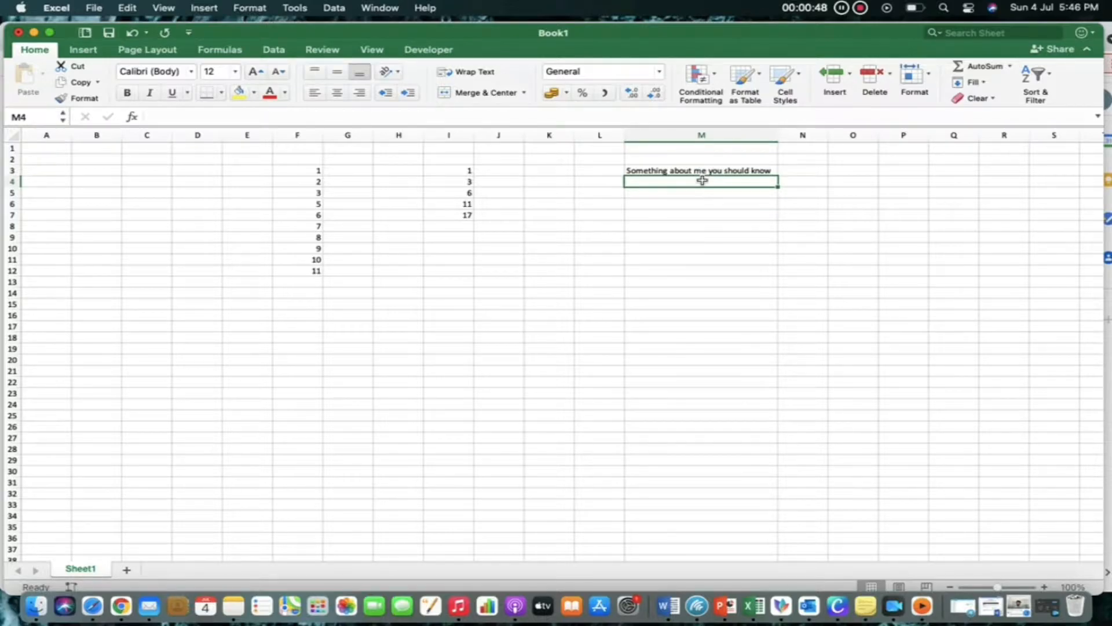
{"action": "key", "text": "ctrl+d"}
{"action": "left_click", "coordinate": [702, 203]}
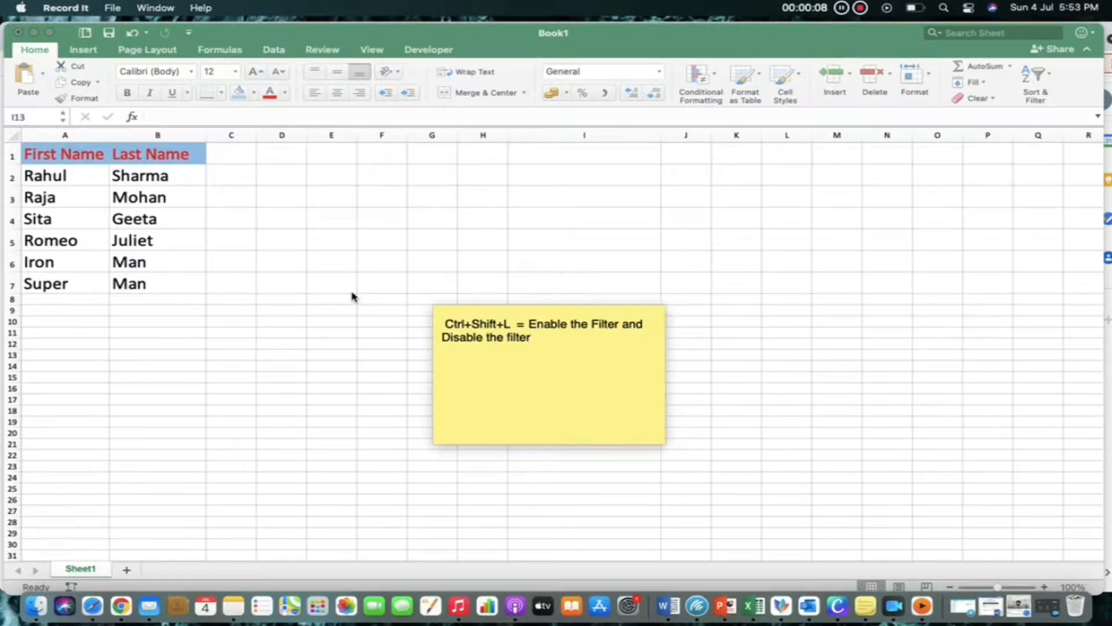
Enable filtering on the First Name and Last Name header row and disable it again
{"action": "left_click", "coordinate": [353, 297]}
{"action": "left_click", "coordinate": [143, 213]}
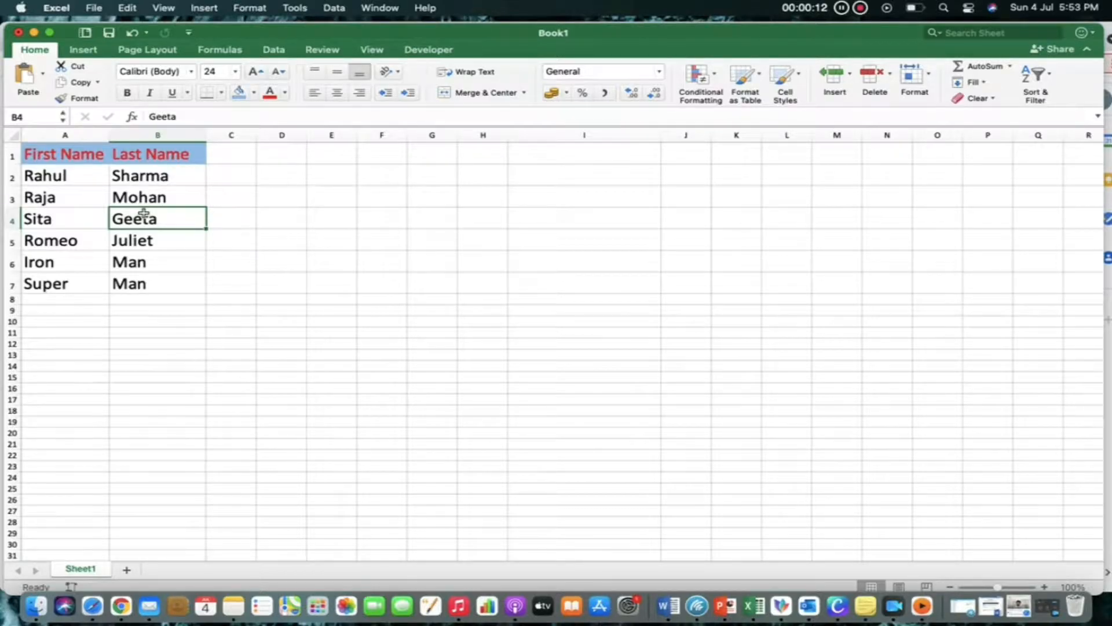
{"action": "key", "text": "super+shift+f"}
{"action": "left_click_drag", "start_coordinate": [48, 154], "coordinate": [198, 159]}
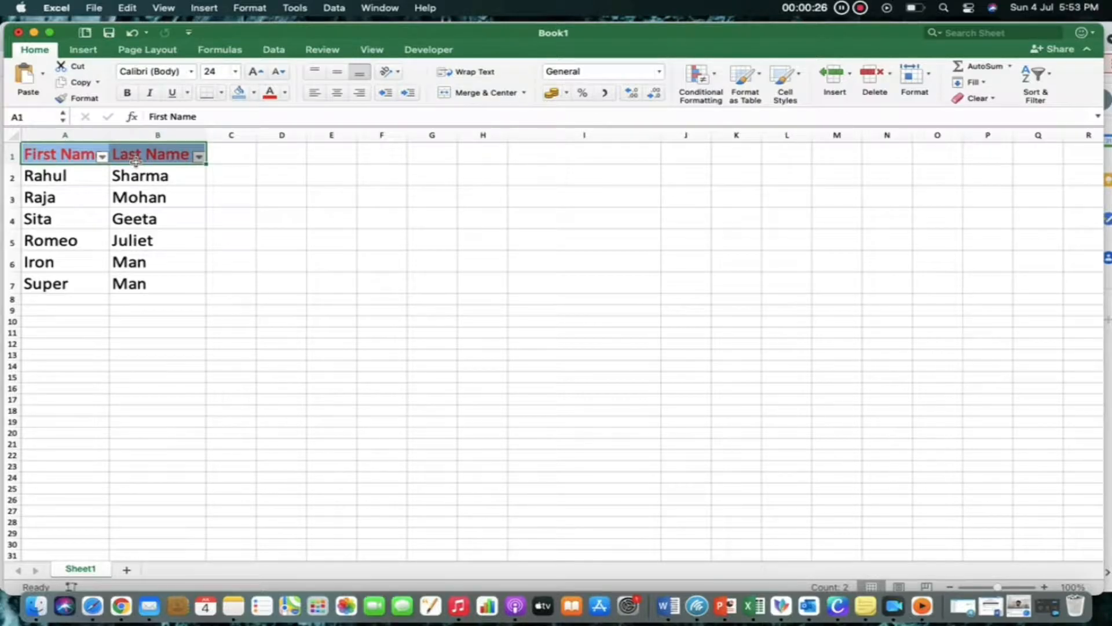
{"action": "key", "text": "super+shift+f"}
{"action": "left_click", "coordinate": [316, 210]}
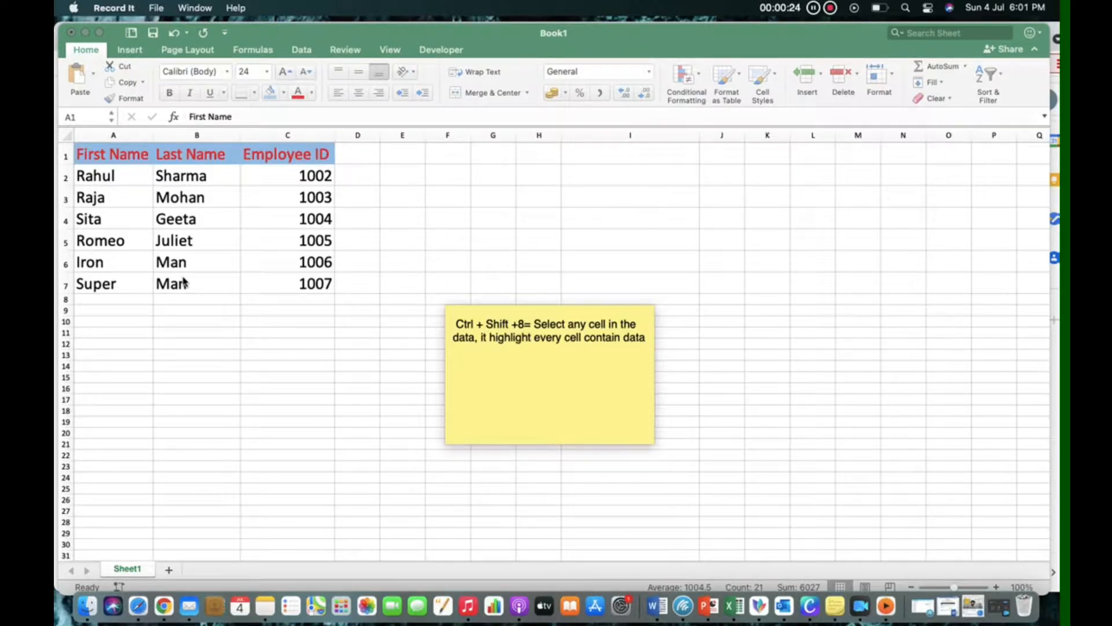
Select the whole data region around cell B4 in the First Name, Last Name and Employee ID list
{"action": "left_click", "coordinate": [150, 213]}
{"action": "key", "text": "ctrl+shift+8"}
{"action": "left_click", "coordinate": [203, 221]}
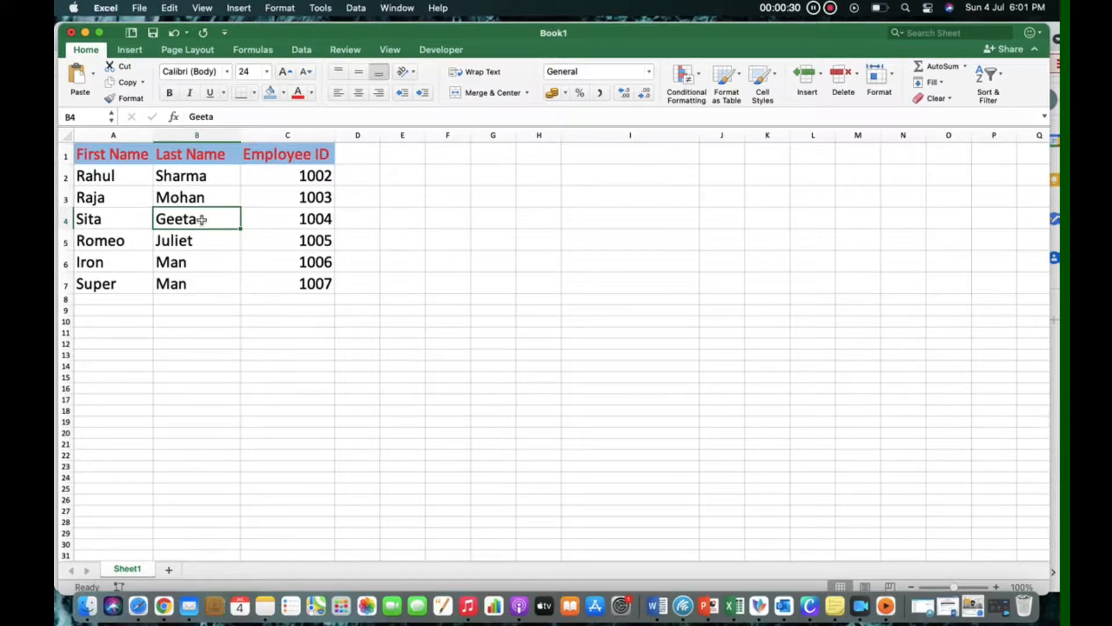
{"action": "key", "text": "super+a"}
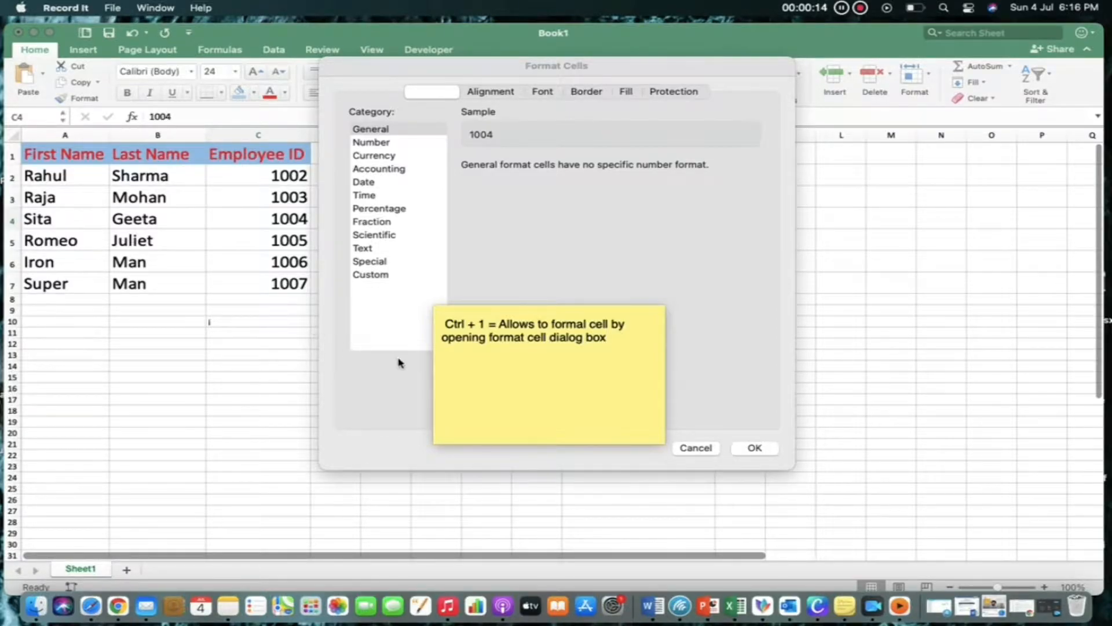
{"action": "left_click", "coordinate": [378, 362]}
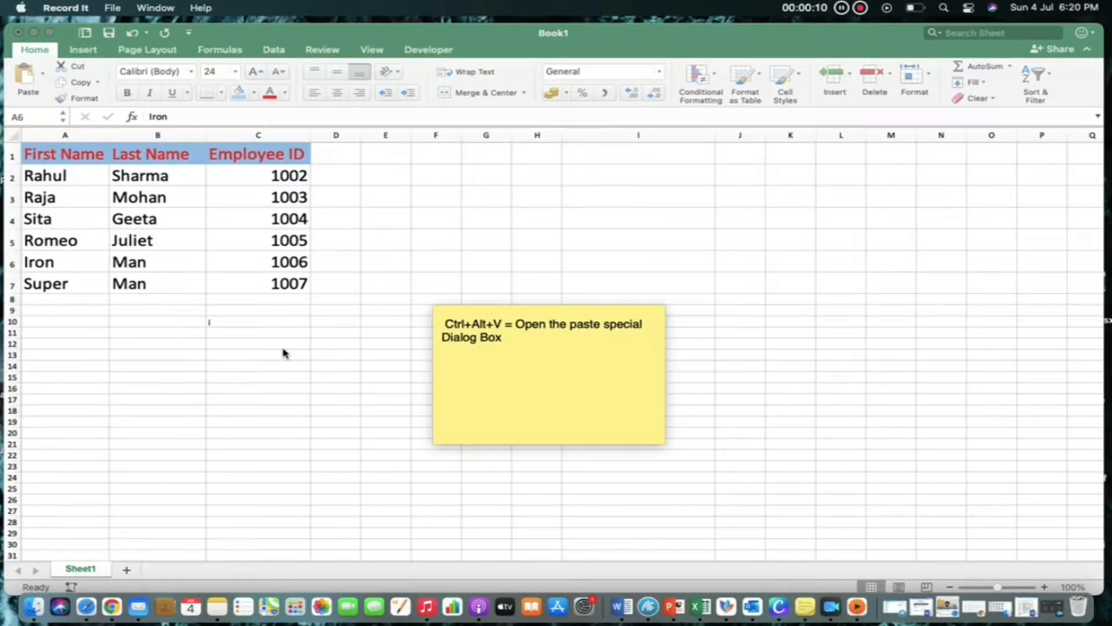
Use Paste Special at cell A6 to paste the clipboard contents as PDF
{"action": "left_click", "coordinate": [109, 267]}
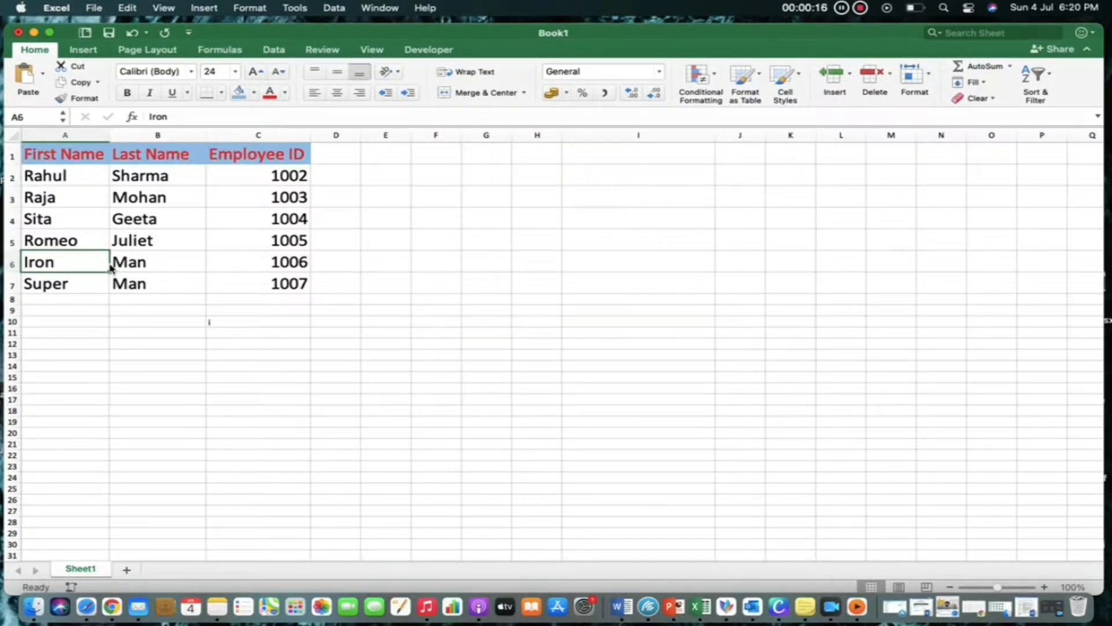
{"action": "key", "text": "ctrl+super+v"}
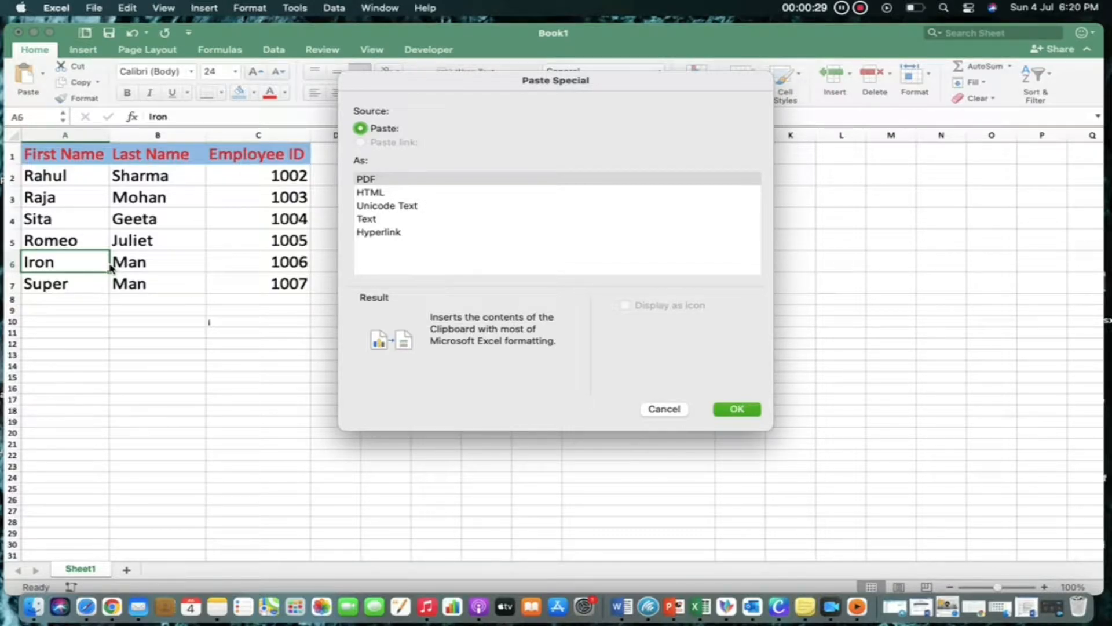
{"action": "left_click", "coordinate": [737, 410]}
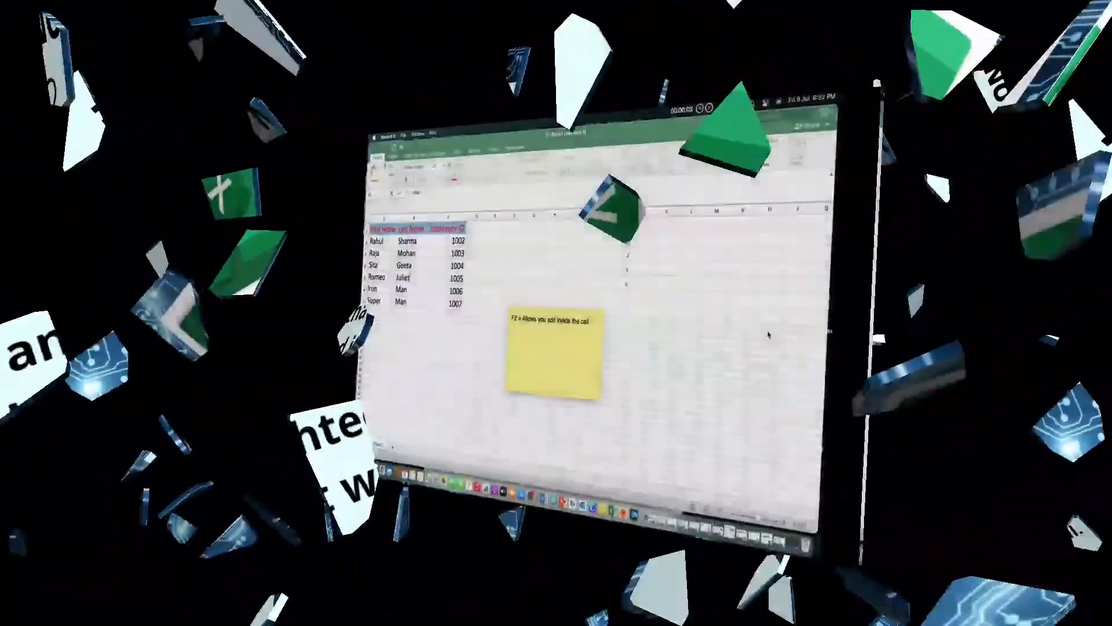
Open cell B4 in the Last Name column for editing inside the cell
{"action": "key", "text": "F2"}
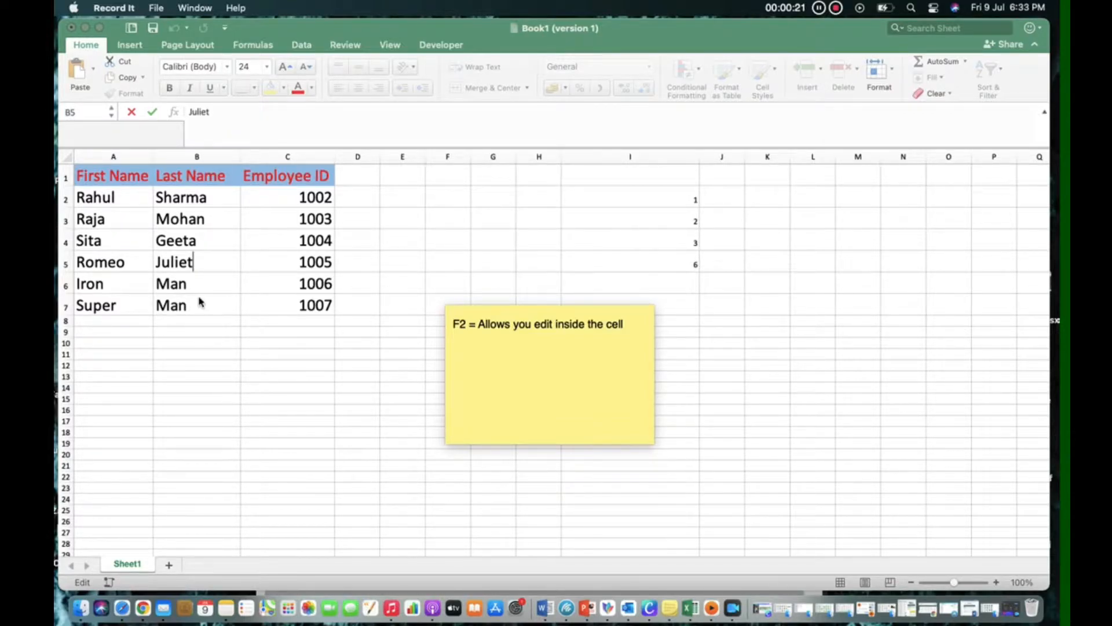
{"action": "left_click", "coordinate": [179, 238]}
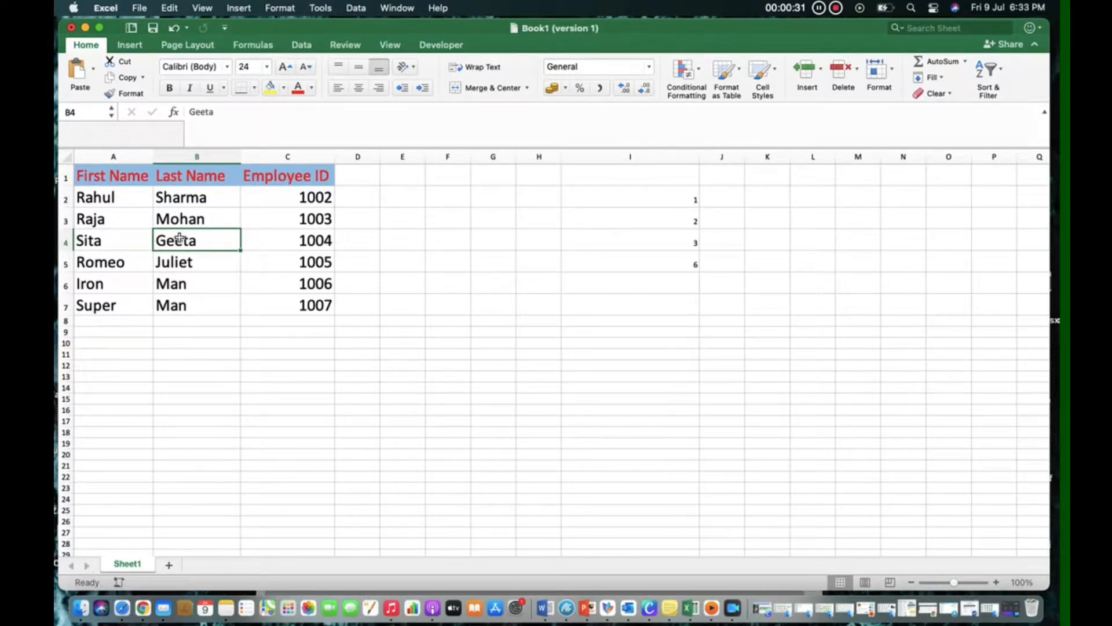
{"action": "double_click", "coordinate": [179, 238]}
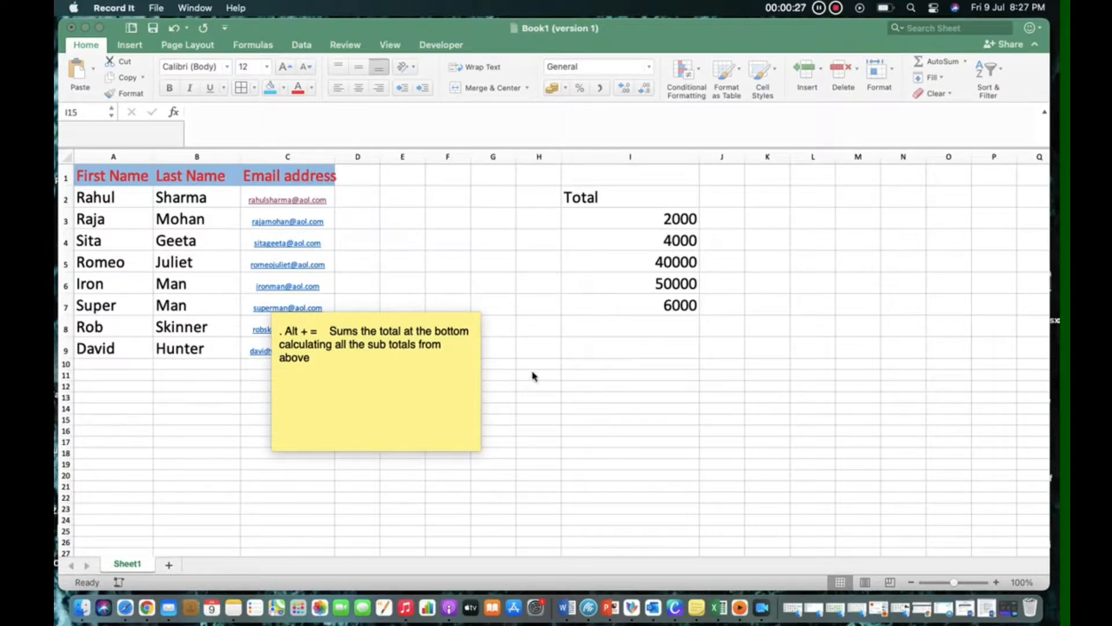
Insert a sum of I3:I7 in cell I8, below the values in the Total column
{"action": "left_click", "coordinate": [617, 325]}
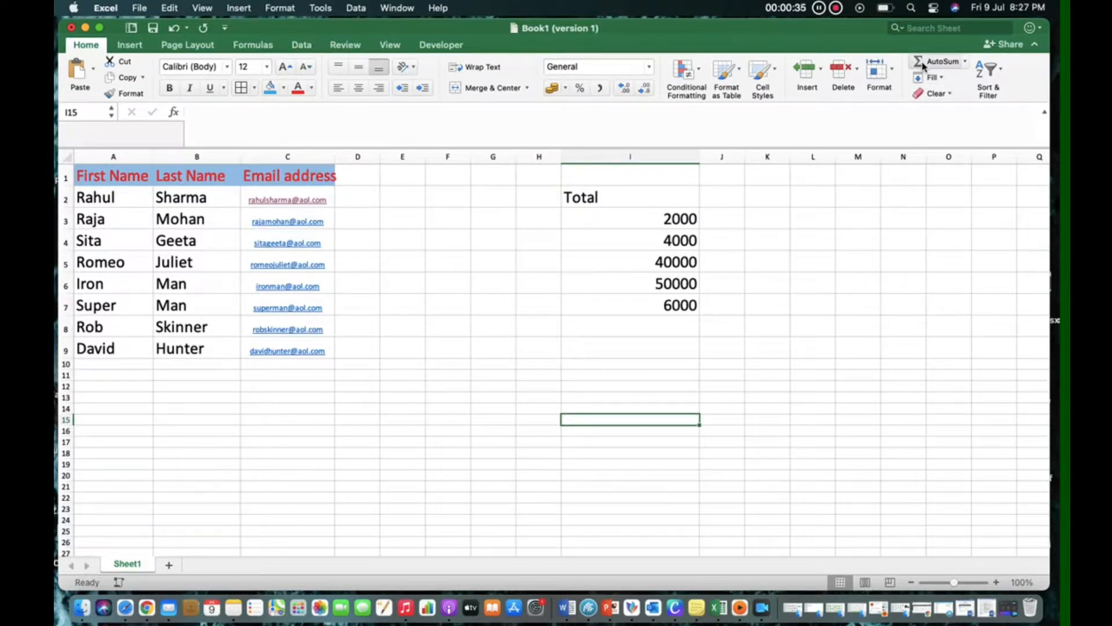
{"action": "left_click", "coordinate": [631, 348]}
{"action": "left_click", "coordinate": [630, 330]}
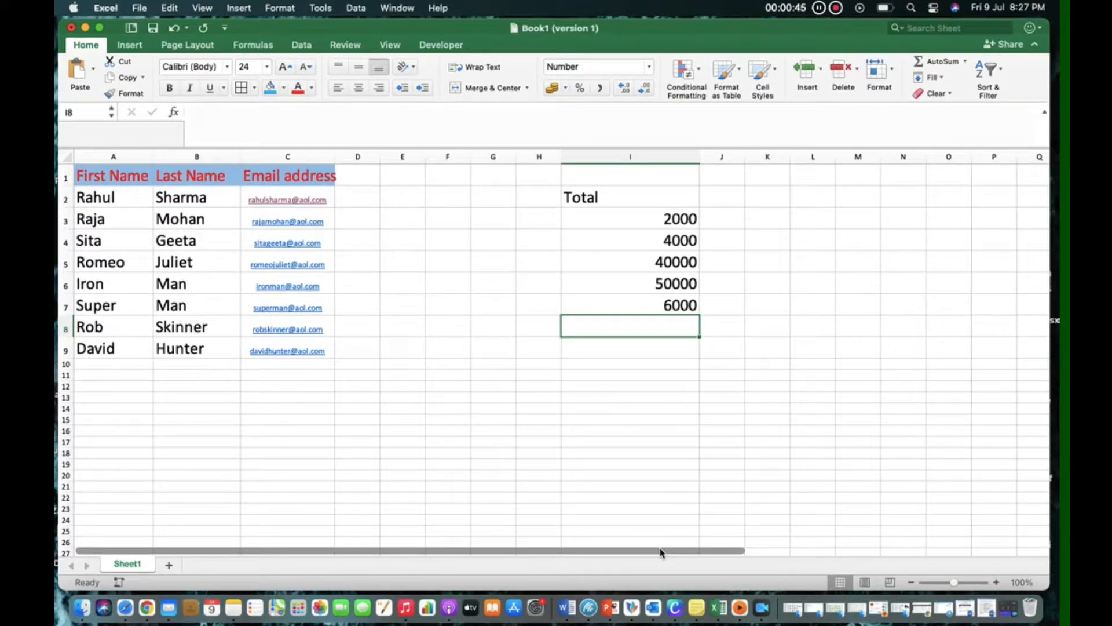
{"action": "key", "text": "super+y"}
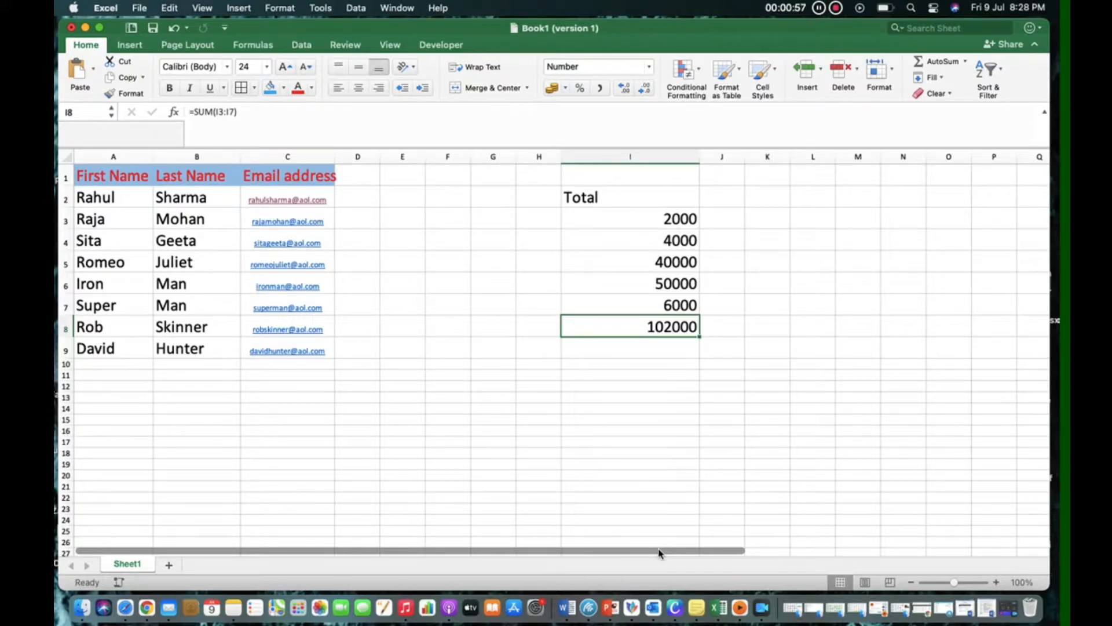
{"action": "left_click", "coordinate": [661, 372]}
{"action": "left_click", "coordinate": [656, 336]}
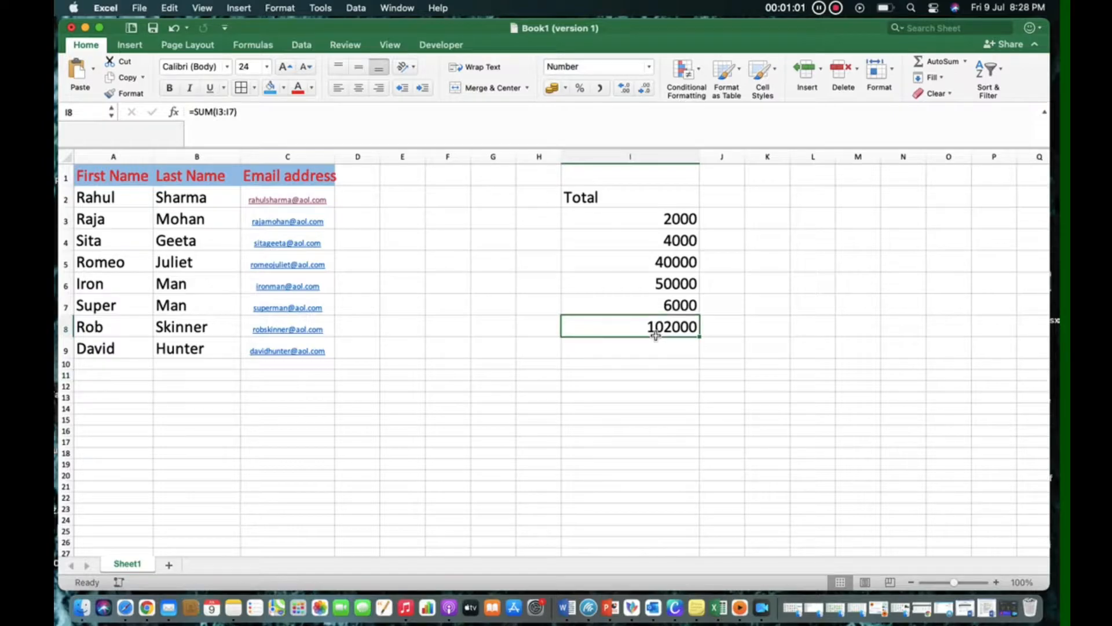
Undo the sum in cell I8 and redo it
{"action": "key", "text": "super+z"}
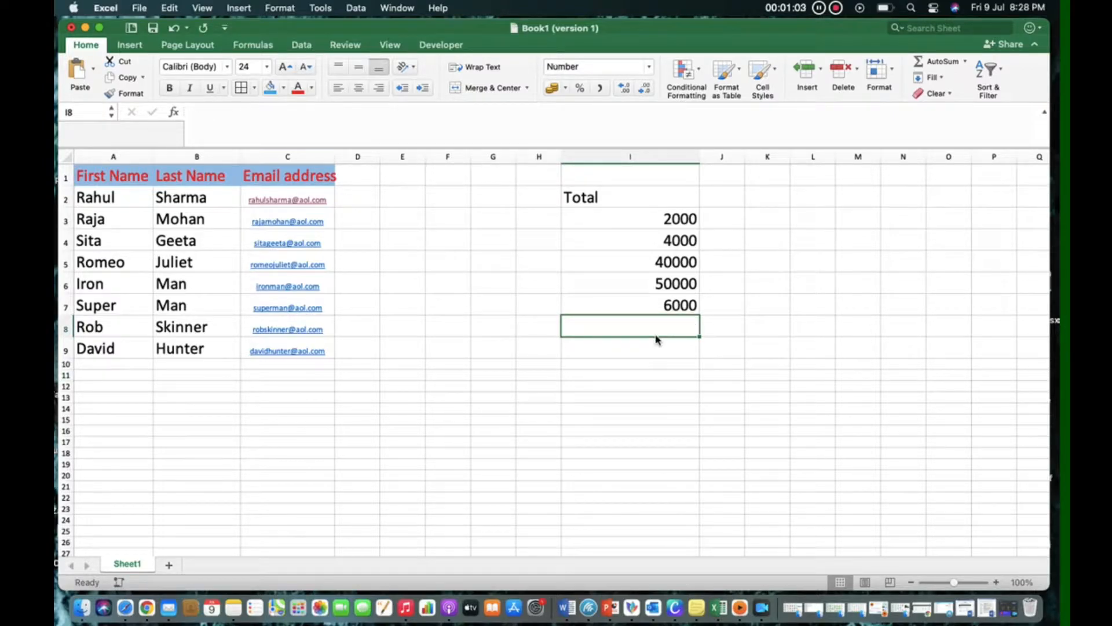
{"action": "key", "text": "super+y"}
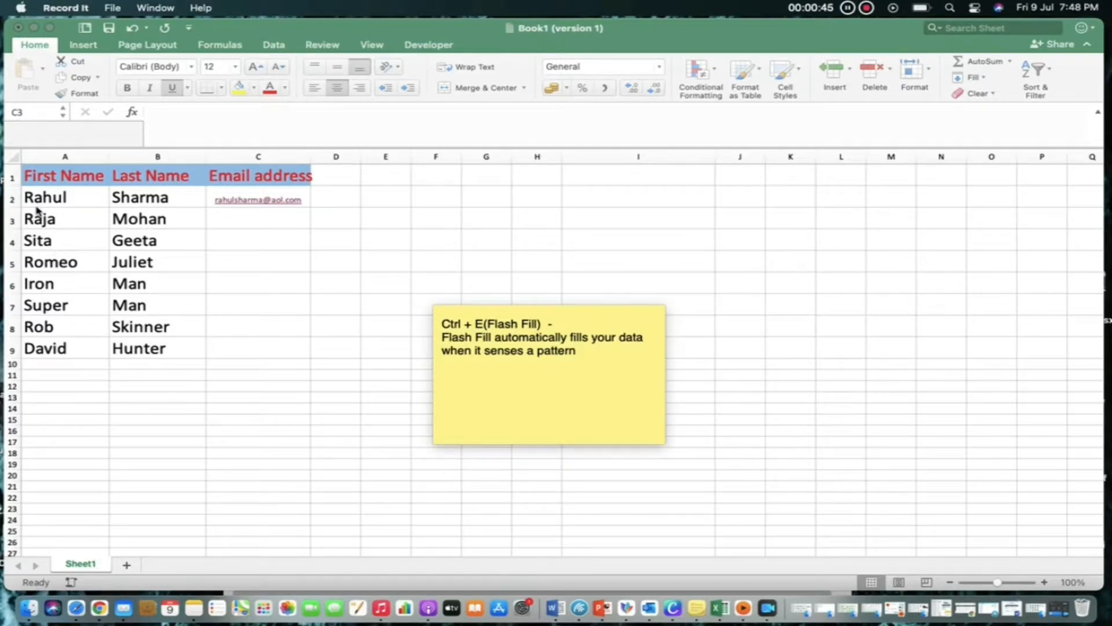
Flash Fill the Email address column over C2:C9, following the pattern of the address in C2
{"action": "left_click", "coordinate": [257, 227]}
{"action": "left_click", "coordinate": [431, 198]}
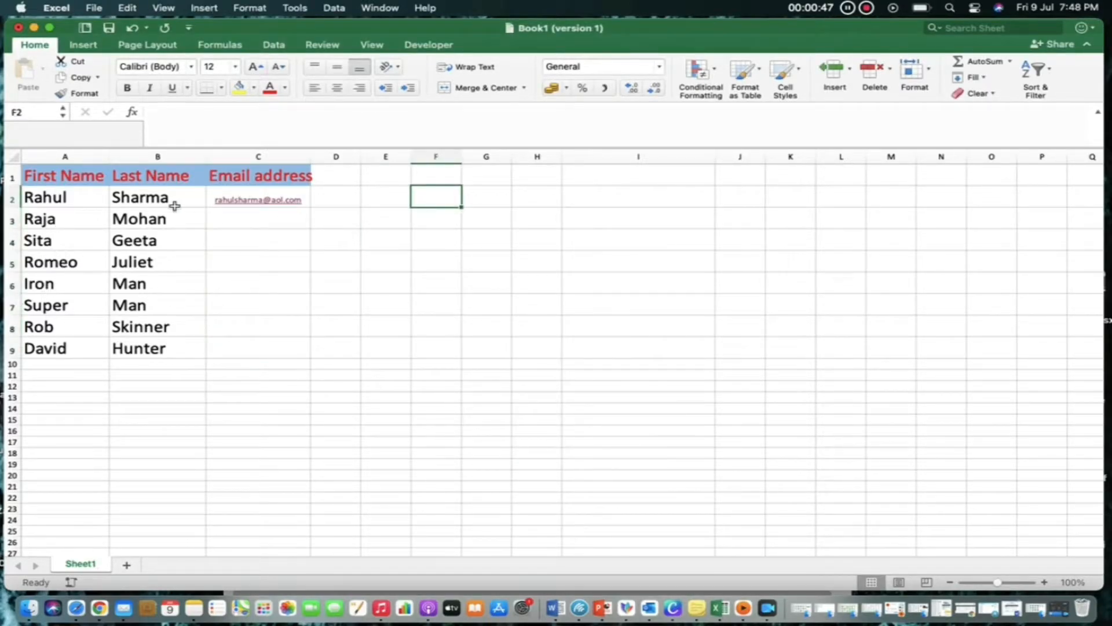
{"action": "left_click", "coordinate": [232, 190]}
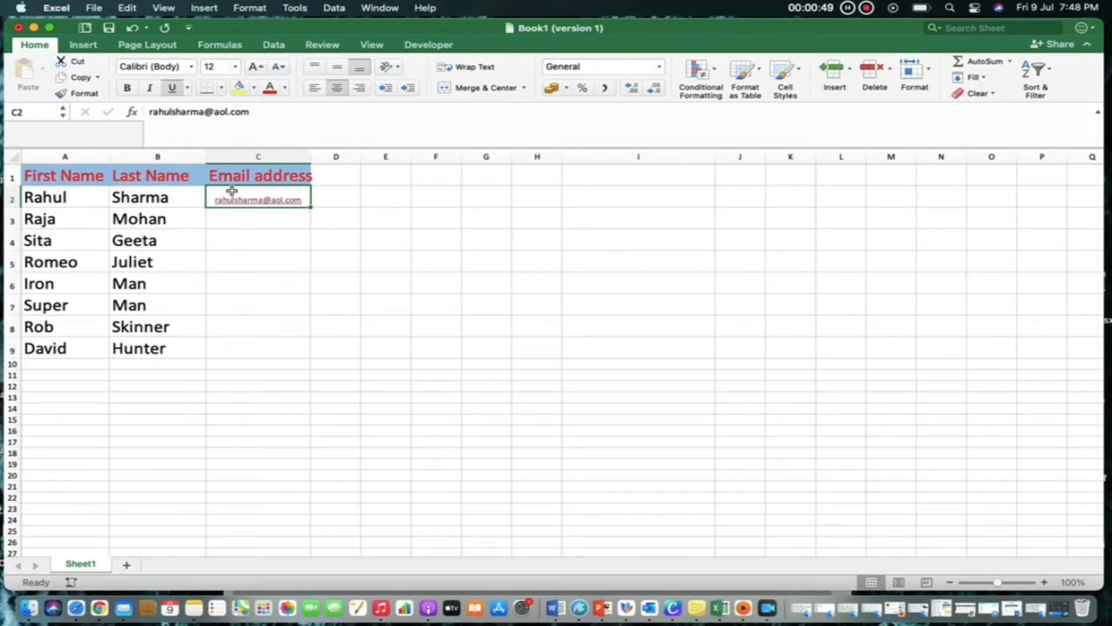
{"action": "key", "text": "shift+Down"}
{"action": "key", "text": "shift+Down"}
{"action": "key", "text": "shift+Down"}
{"action": "key", "text": "shift+Down"}
{"action": "key", "text": "shift+Down"}
{"action": "key", "text": "shift+Down"}
{"action": "key", "text": "shift+Down"}
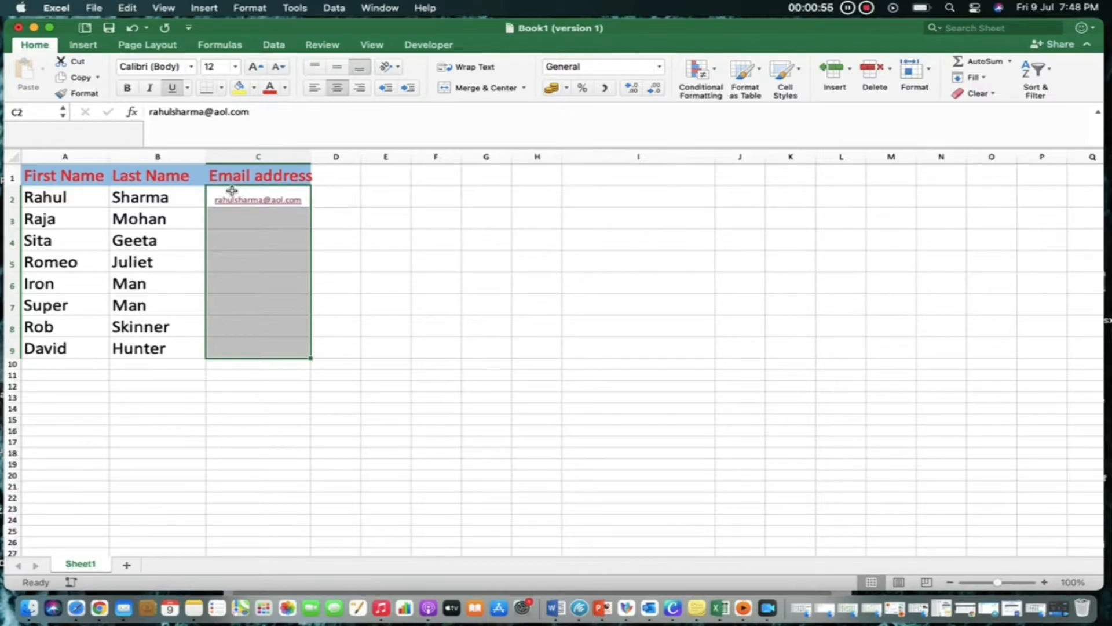
{"action": "key", "text": "ctrl+e"}
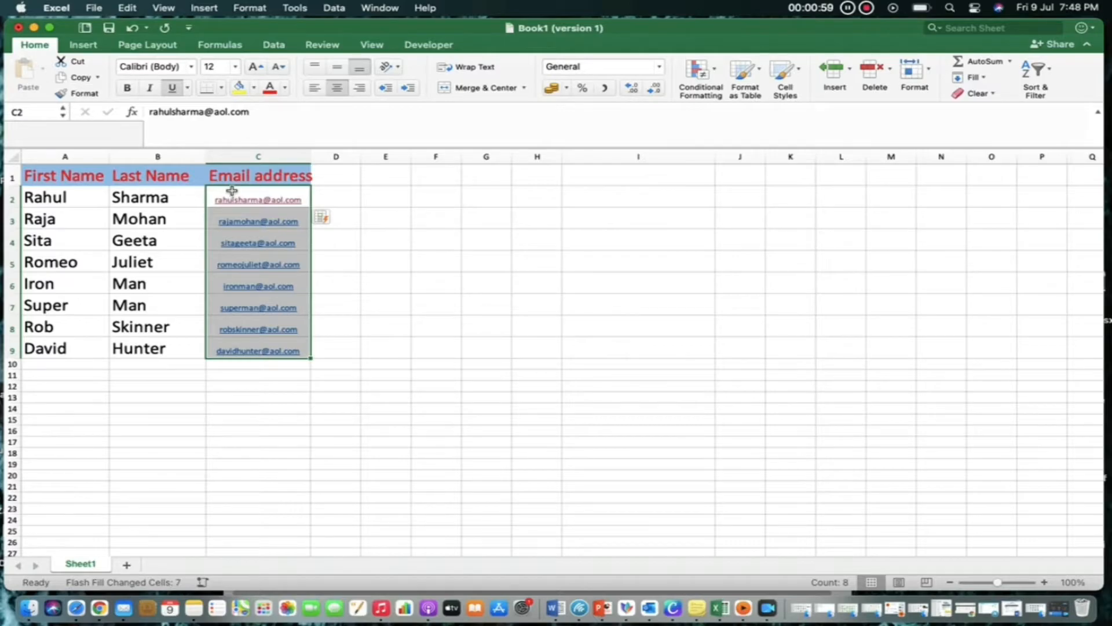
{"action": "left_click", "coordinate": [536, 350]}
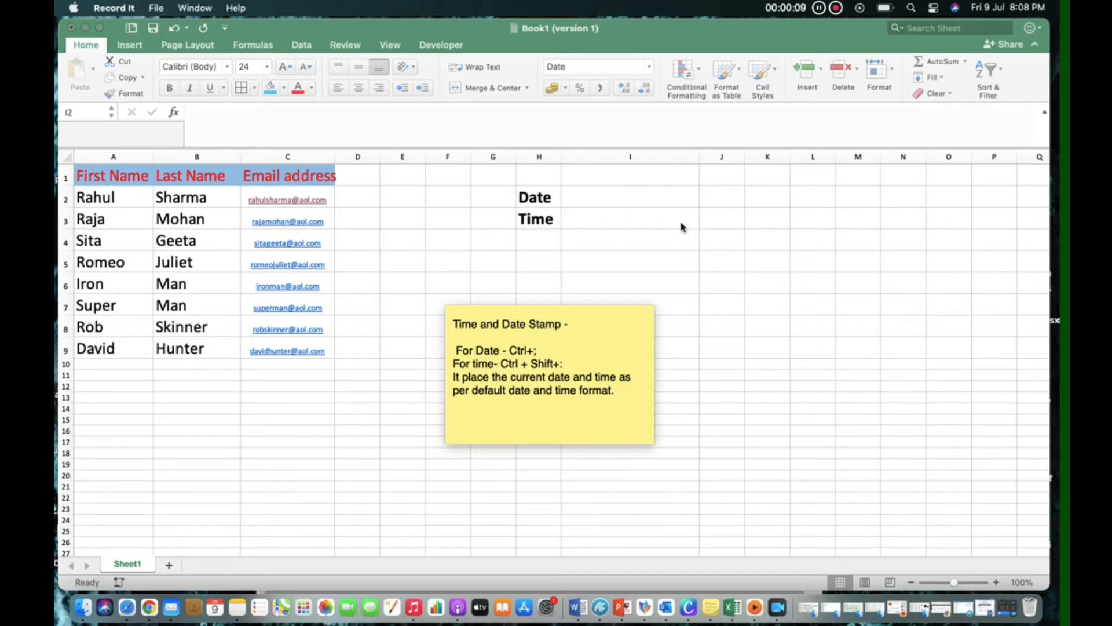
Stamp the current date in cell I2 beside Date and the current time in cell I3 beside Time
{"action": "left_click", "coordinate": [602, 207]}
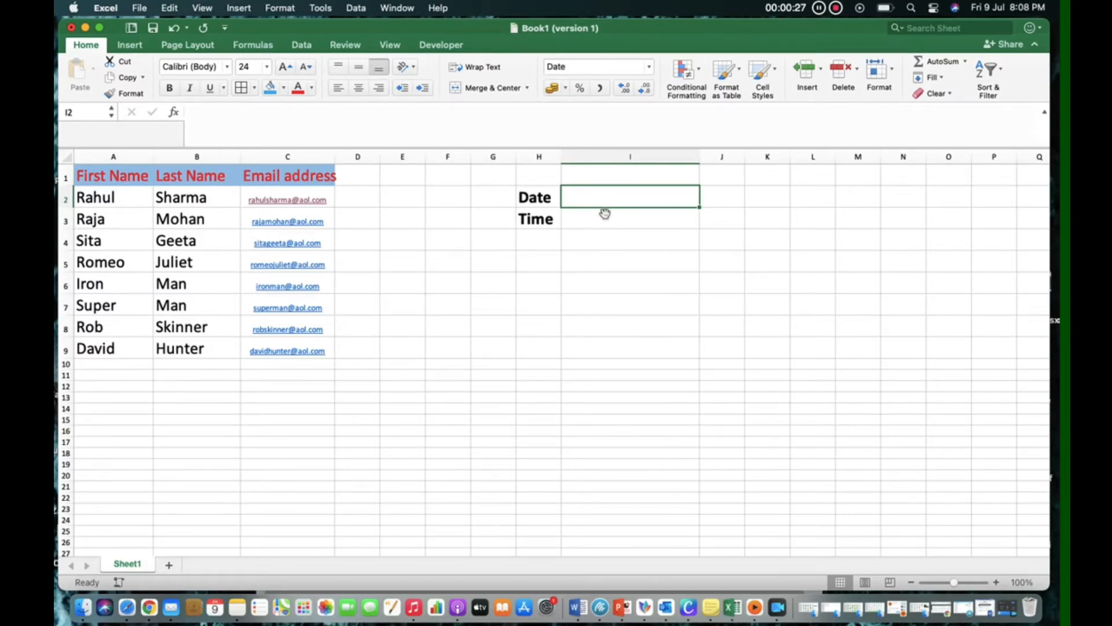
{"action": "key", "text": "ctrl+semicolon"}
{"action": "key", "text": "Return"}
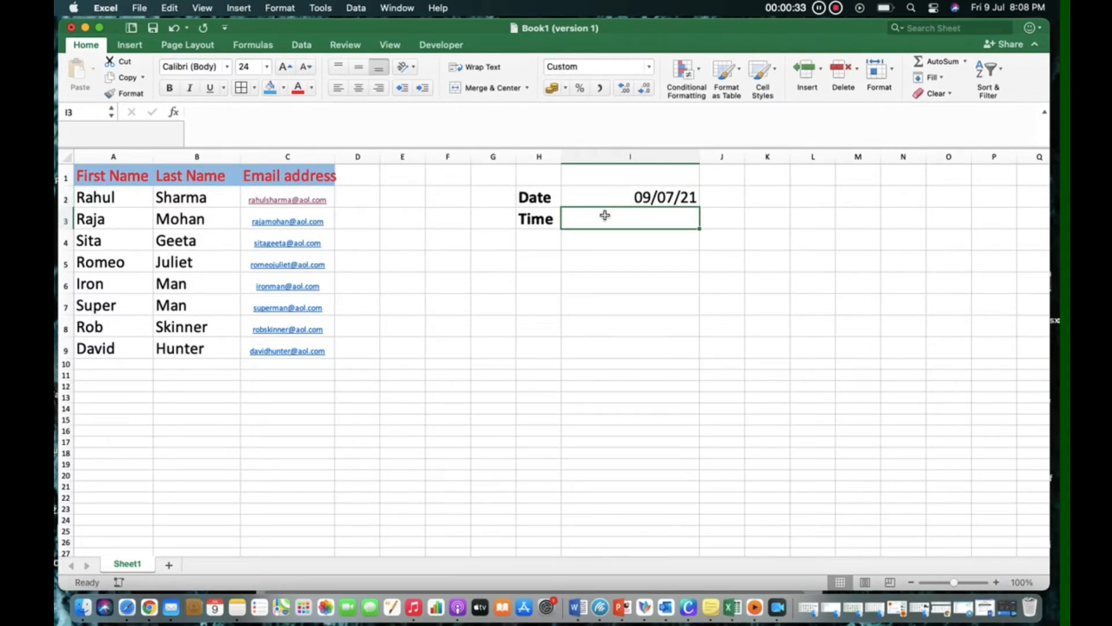
{"action": "key", "text": "super+semicolon"}
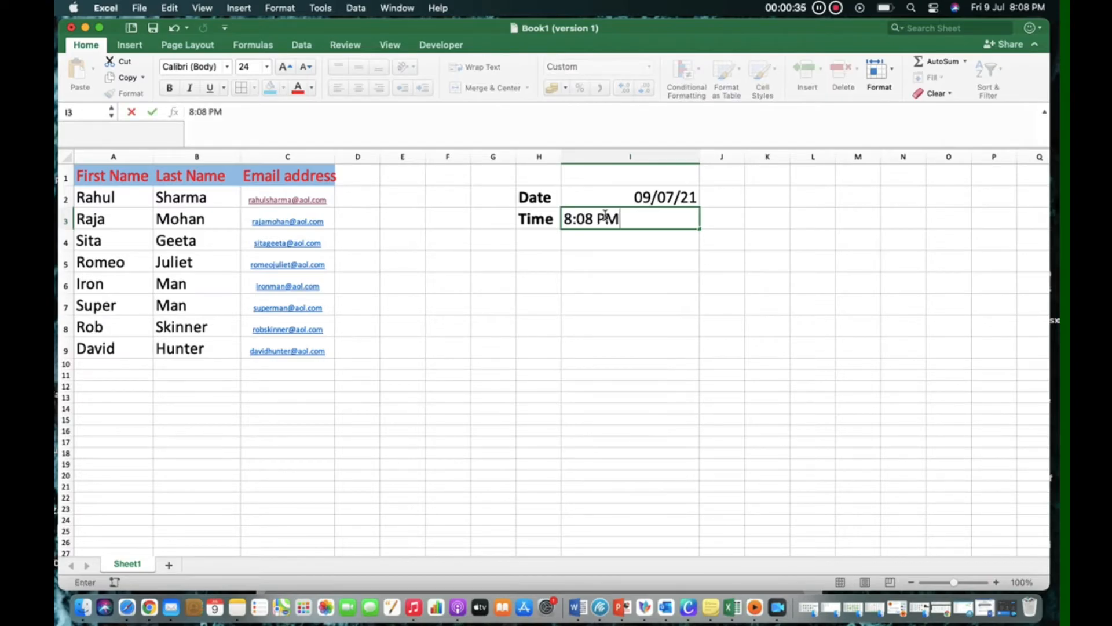
{"action": "left_click", "coordinate": [745, 224]}
{"action": "left_click", "coordinate": [725, 198]}
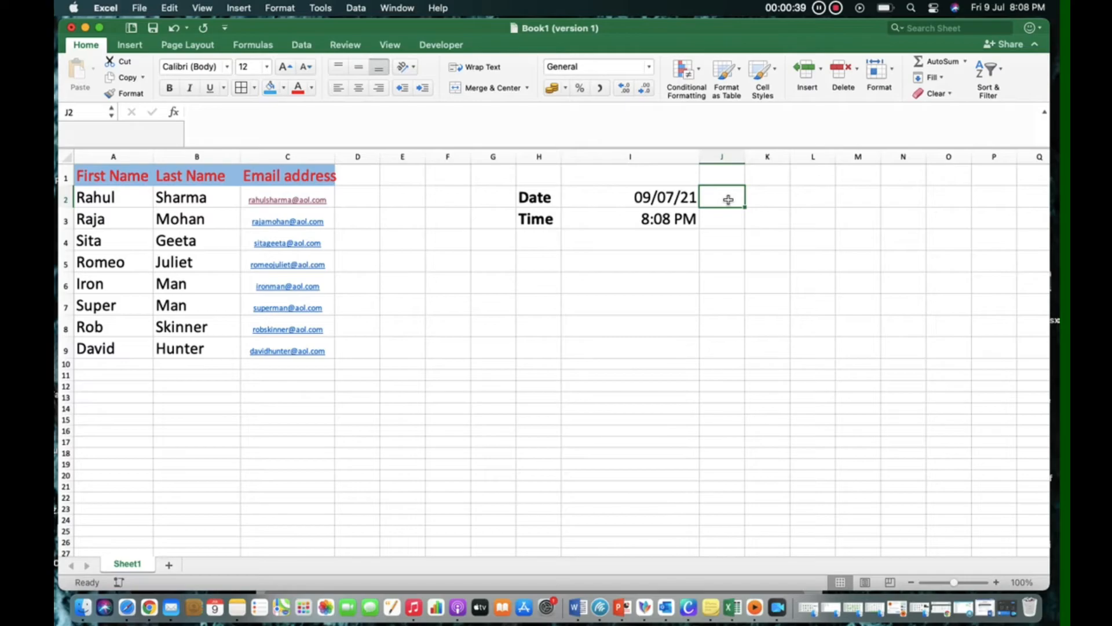
Enter a combined stamp in cell I5: the date 09/07/2021, a comma and the current time
{"action": "left_click", "coordinate": [622, 261]}
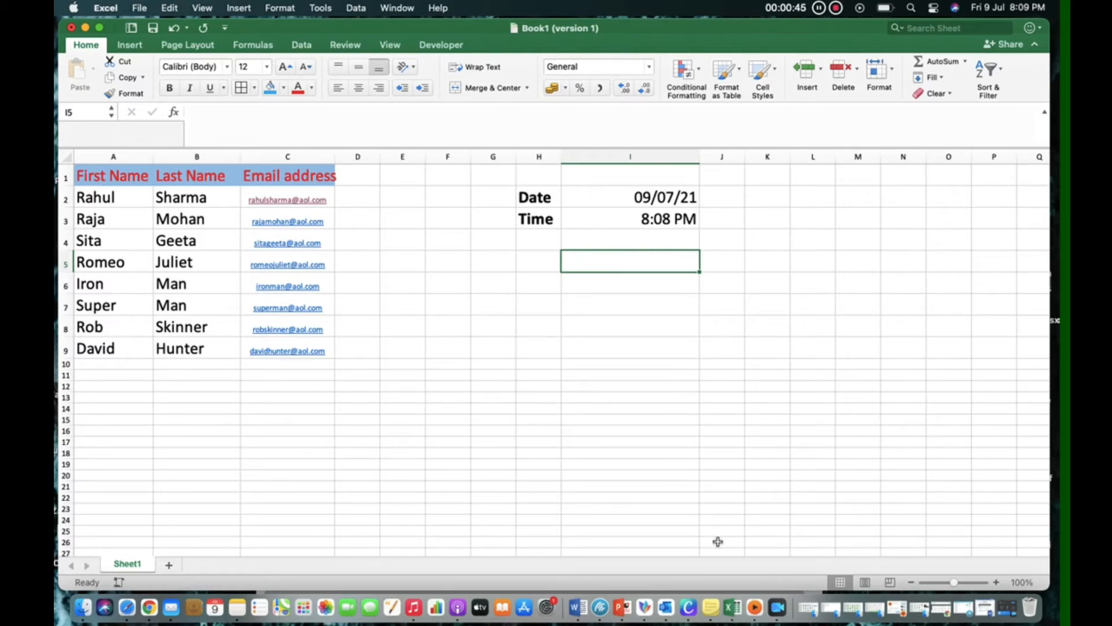
{"action": "left_click", "coordinate": [714, 595]}
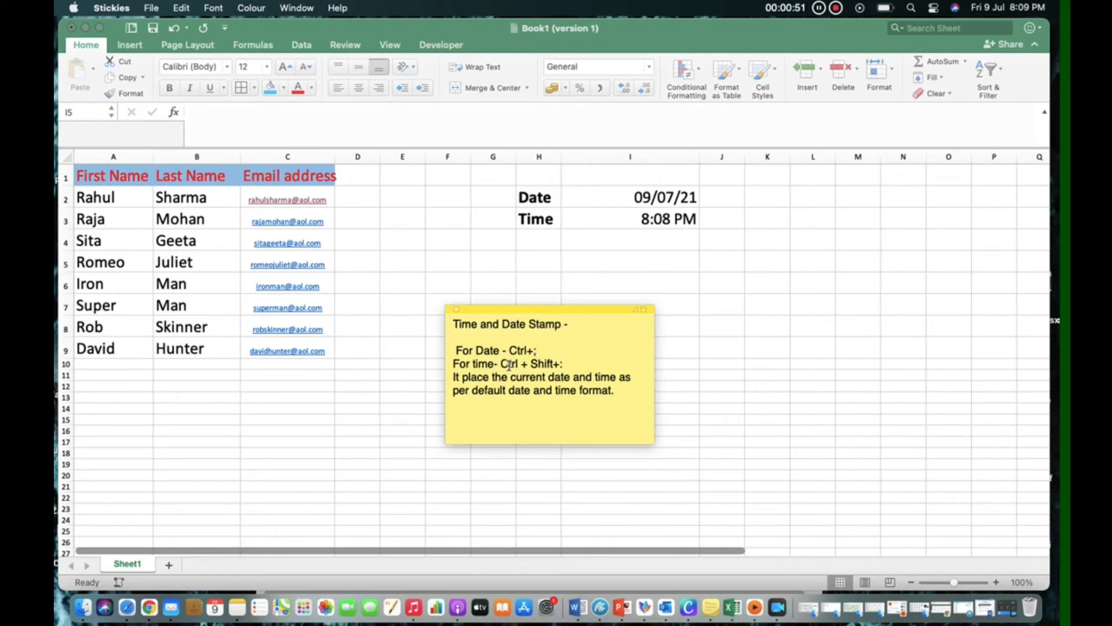
{"action": "left_click", "coordinate": [610, 259]}
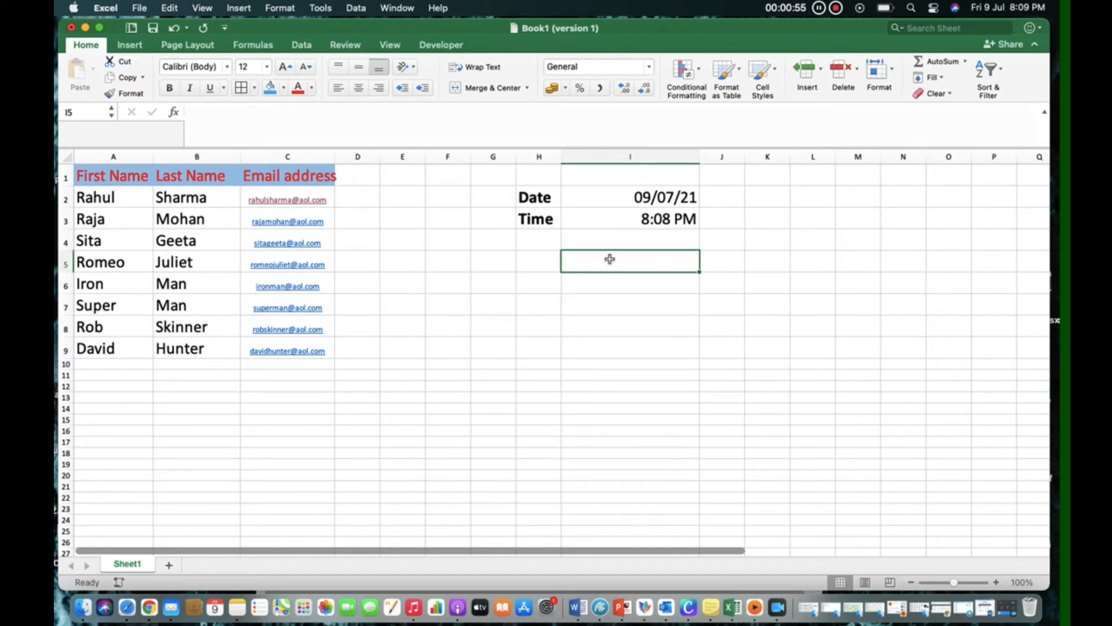
{"action": "type", "text": "09/07/2021,"}
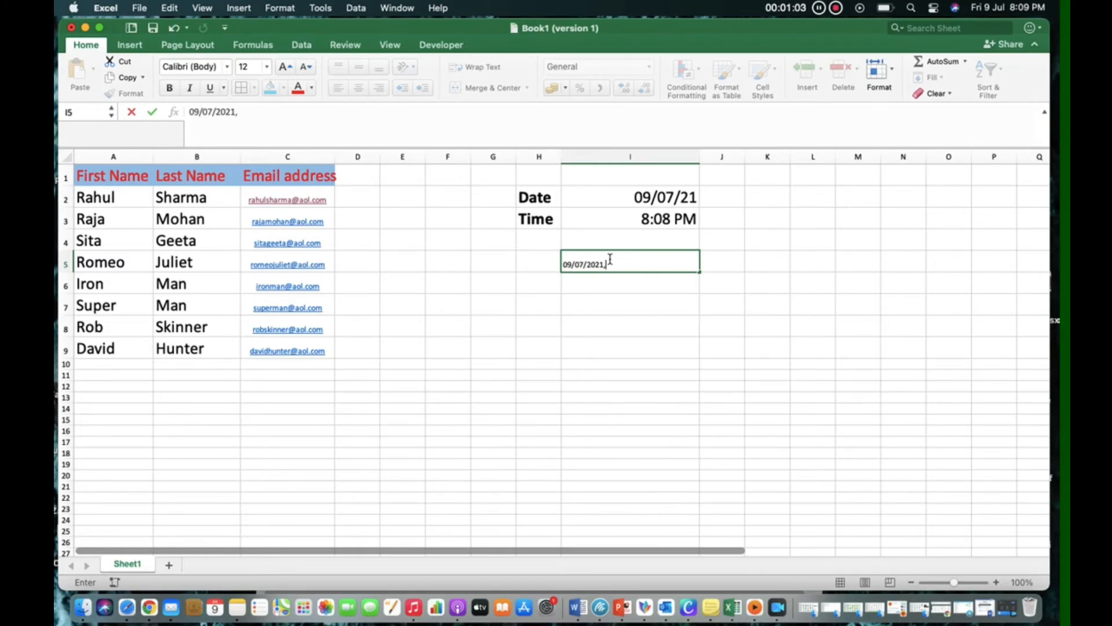
{"action": "key", "text": "super+semicolon"}
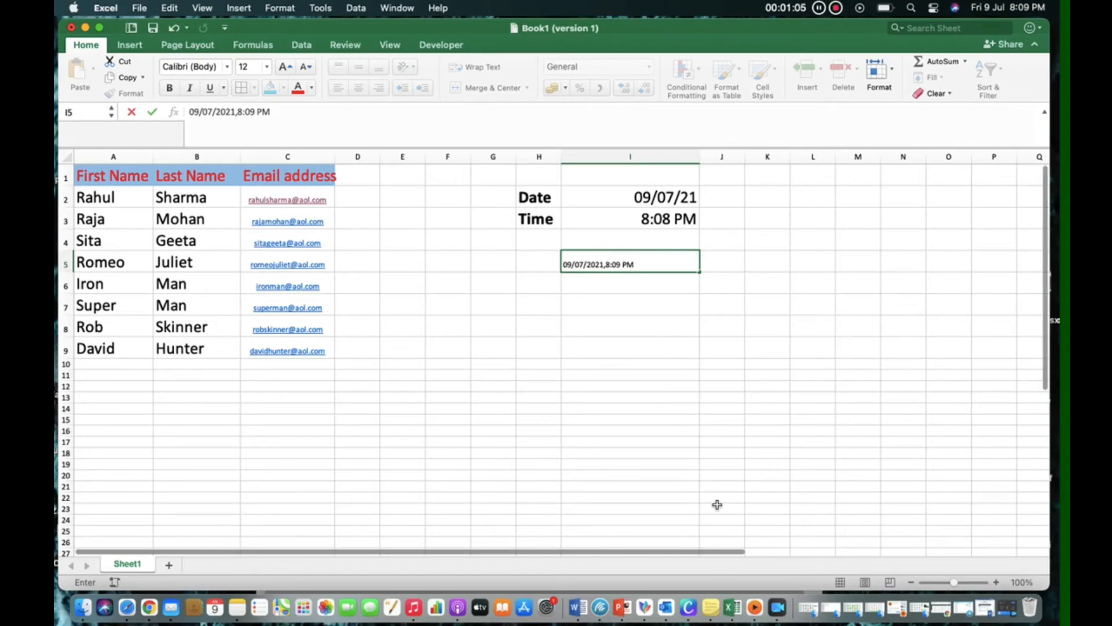
{"action": "left_click", "coordinate": [676, 434]}
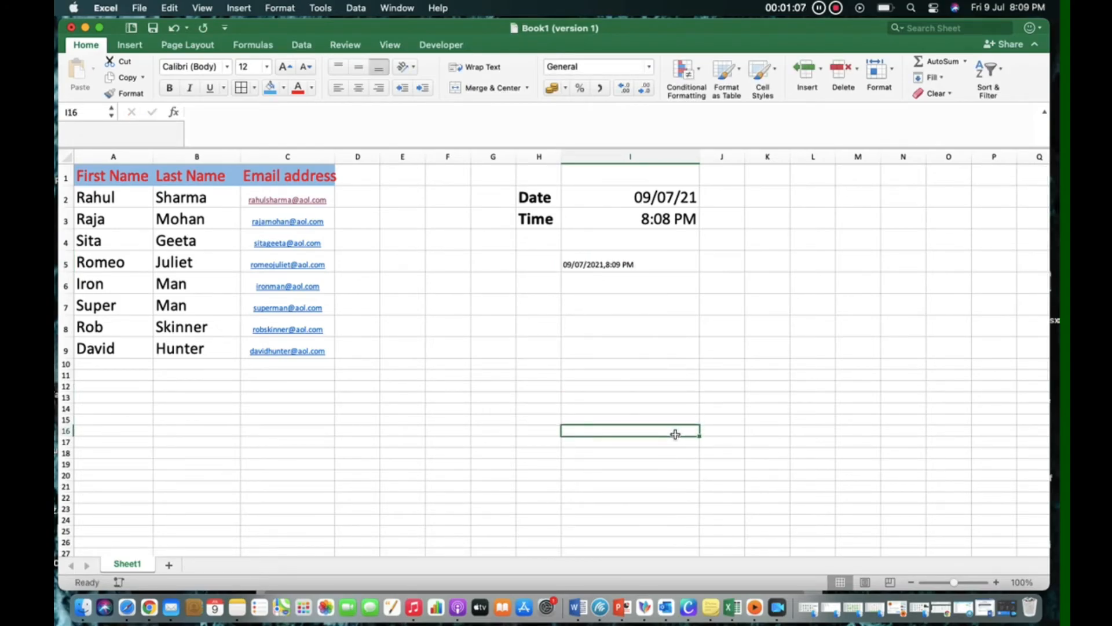